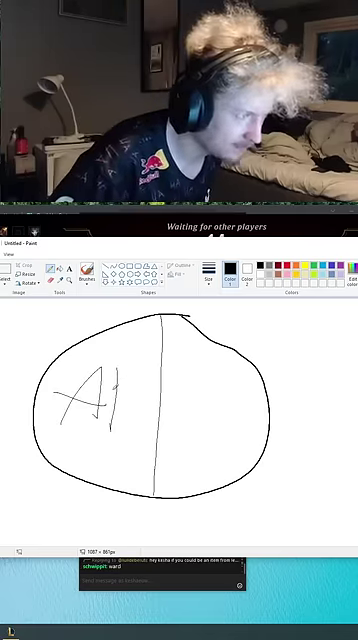
- Pencil the letters AP into the oval's right half, beside the vertical divider
mouse_move(195, 380)
left_mouse_down()
mouse_move(195, 428)
mouse_move(212, 407)
left_mouse_up()
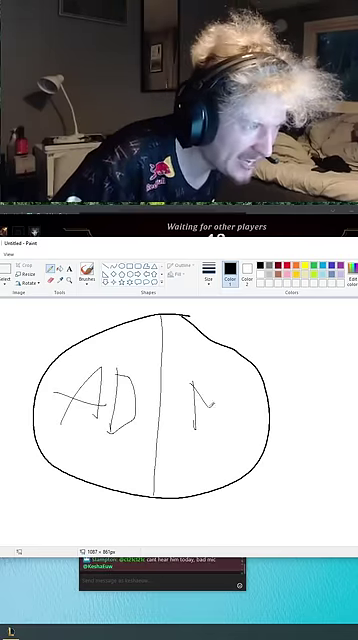
left_click_drag(240, 372, 241, 438)
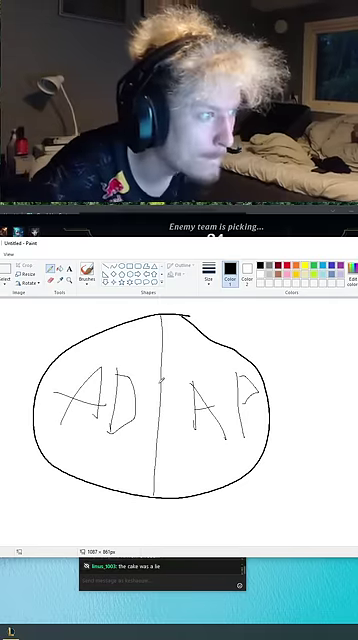
- Slice the upper AD half diagonally, then check the League client and return to Paint
left_click_drag(100, 330, 156, 382)
key("alt+Tab")
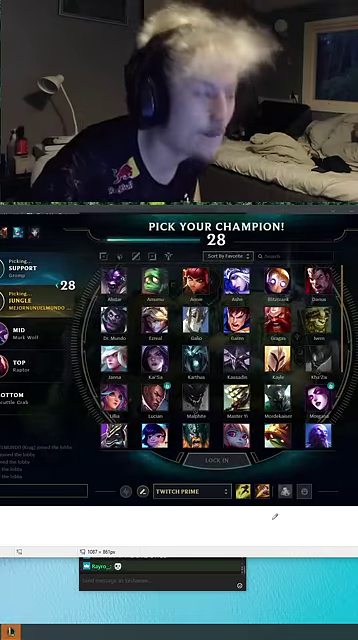
key("alt+Tab")
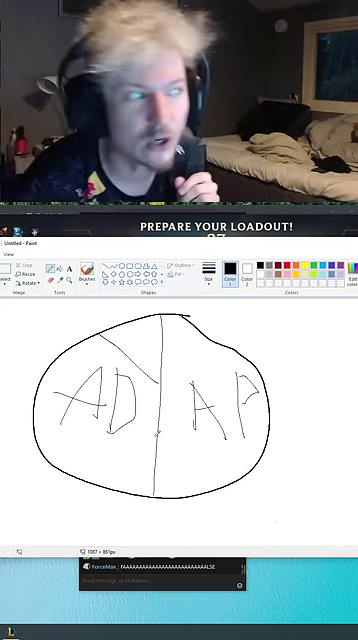
- Pencil two more diagonal slices across the AD half, then close the Untitled drawing
left_click_drag(155, 437, 93, 489)
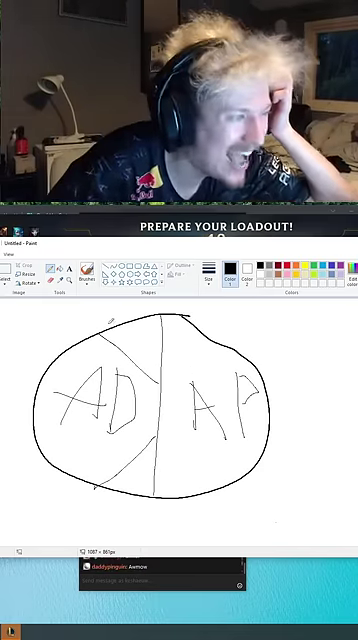
left_click_drag(135, 374, 154, 428)
key("alt+F4")
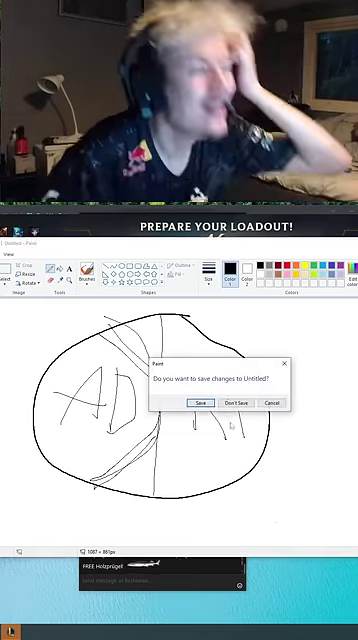